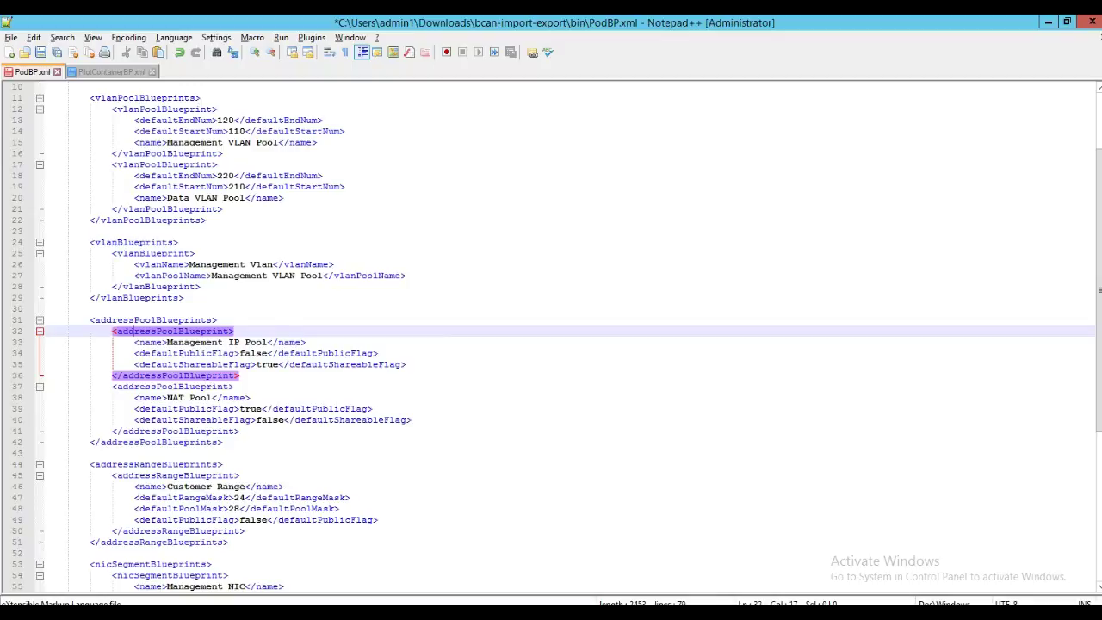
- Examine the Management IP Pool and NAT Pool address pool blueprints and the address range blueprint in PodBP.xml
left_click(127, 319)
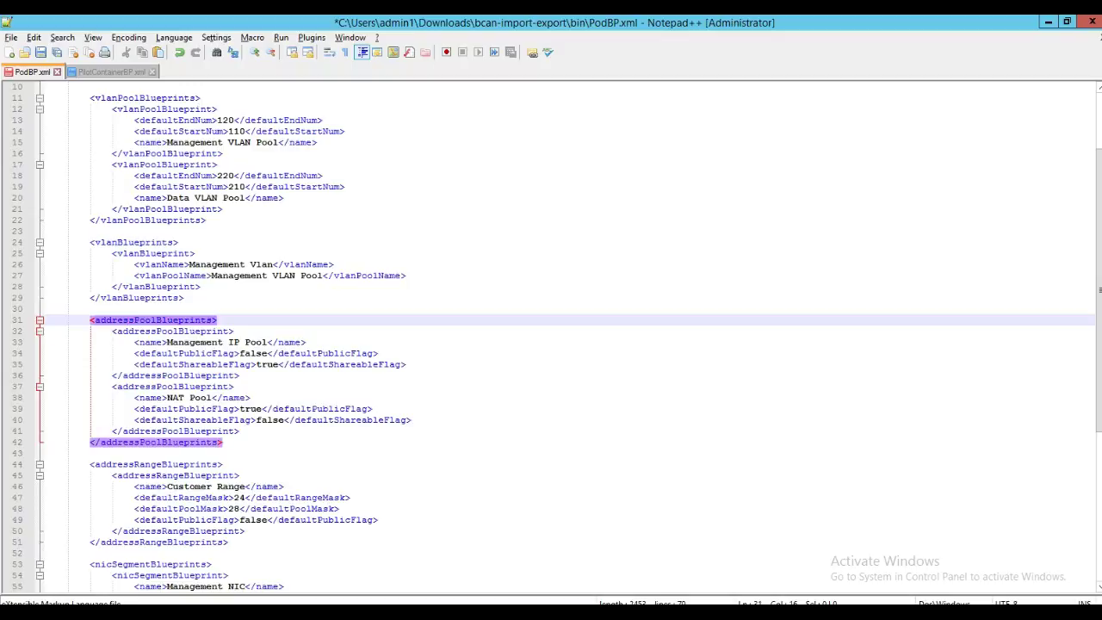
left_click(172, 331)
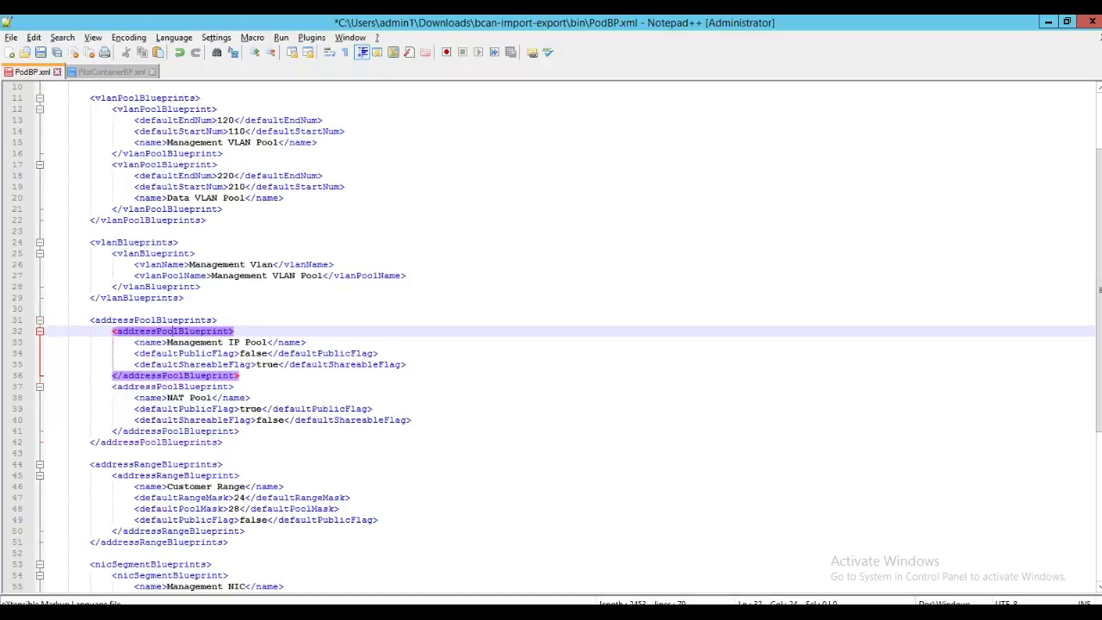
left_click(145, 387)
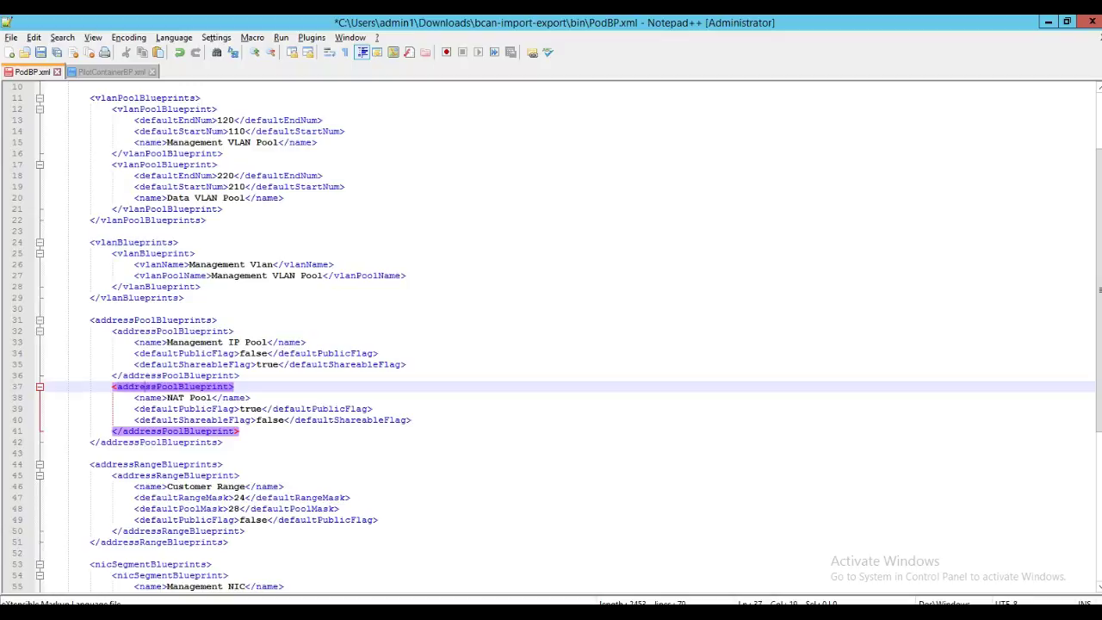
left_click(167, 331)
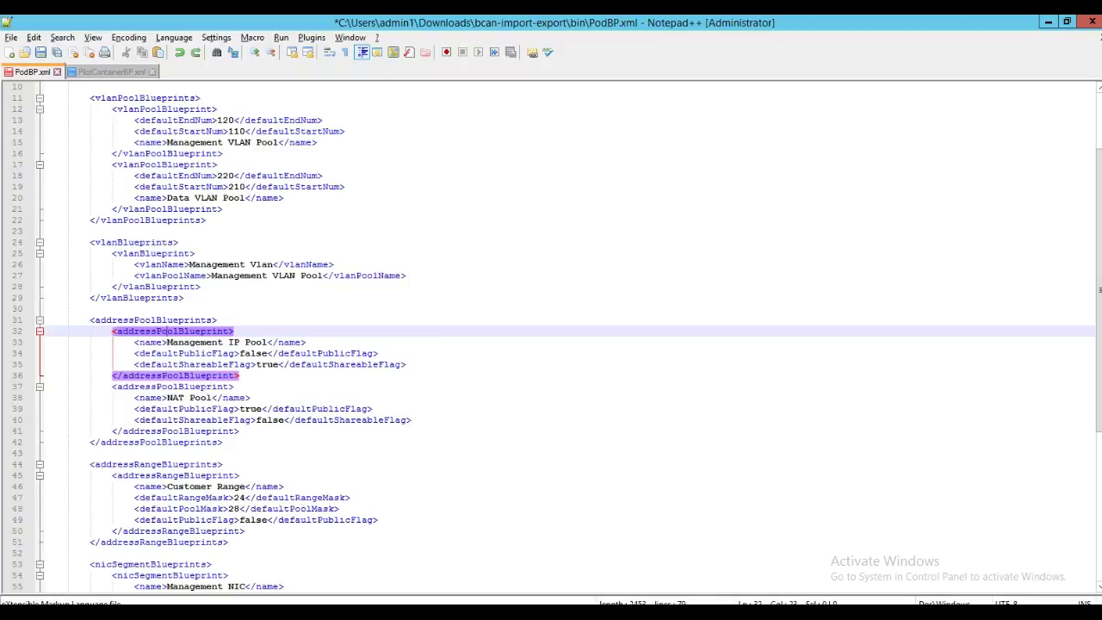
left_click(151, 463)
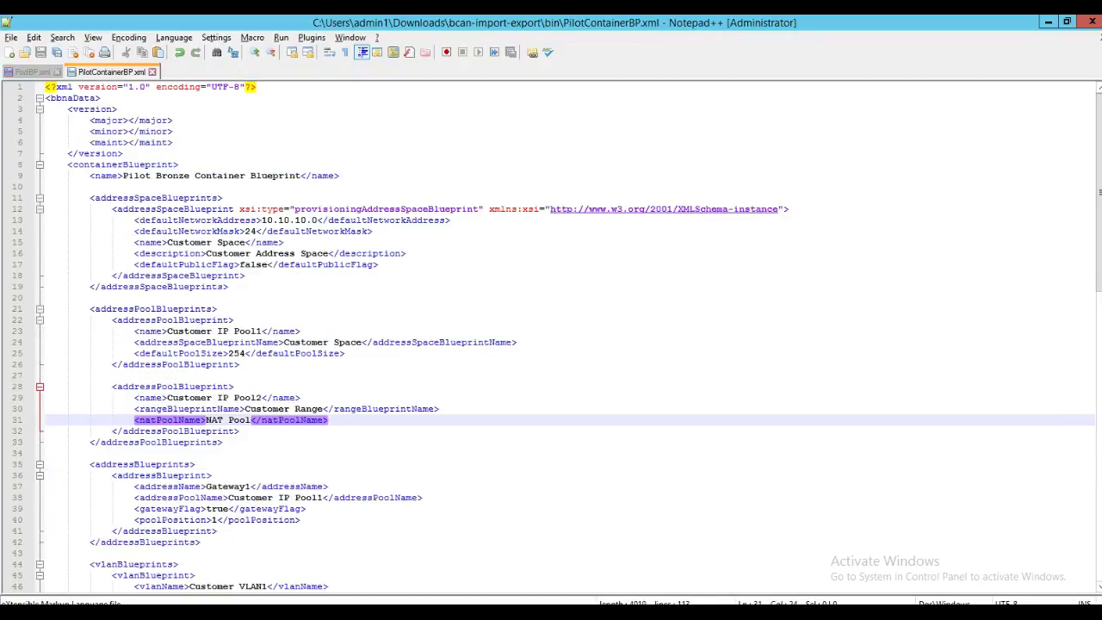
- Examine the Customer IP Pool1 and Customer IP Pool2 blueprints and the NAT pool reference in PilotContainerBP.xml
left_click(117, 110)
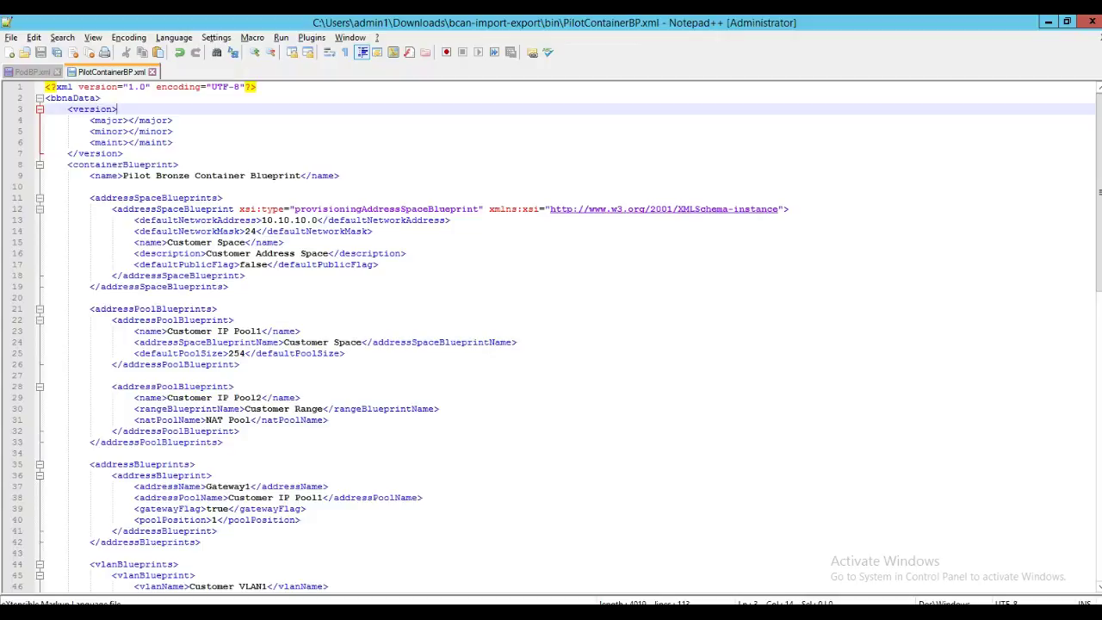
left_click_drag(167, 330, 261, 330)
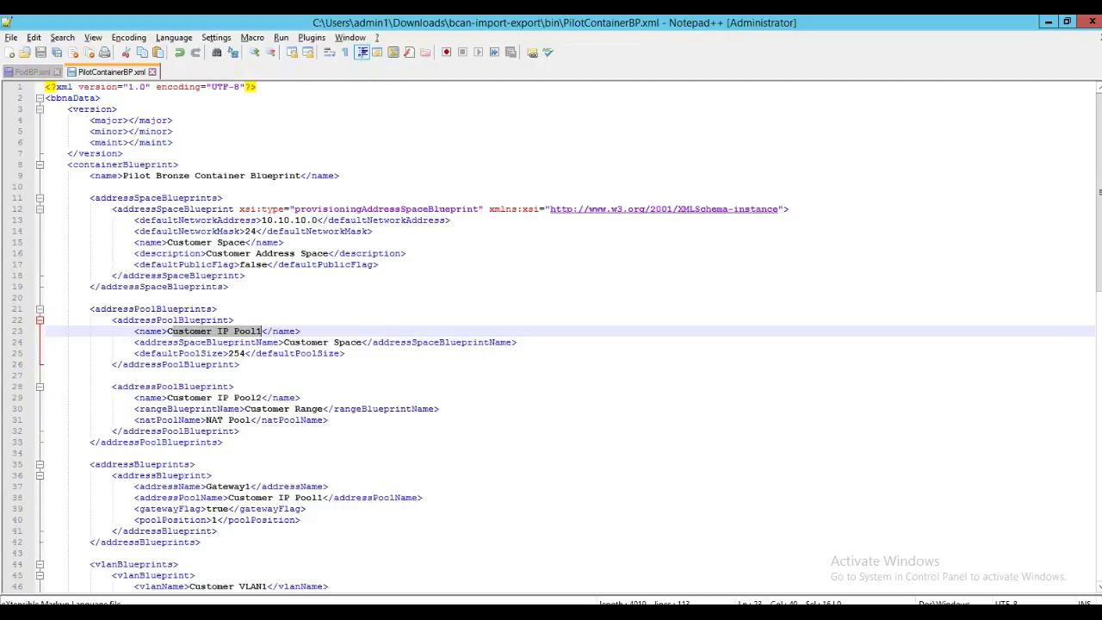
left_click_drag(166, 397, 262, 397)
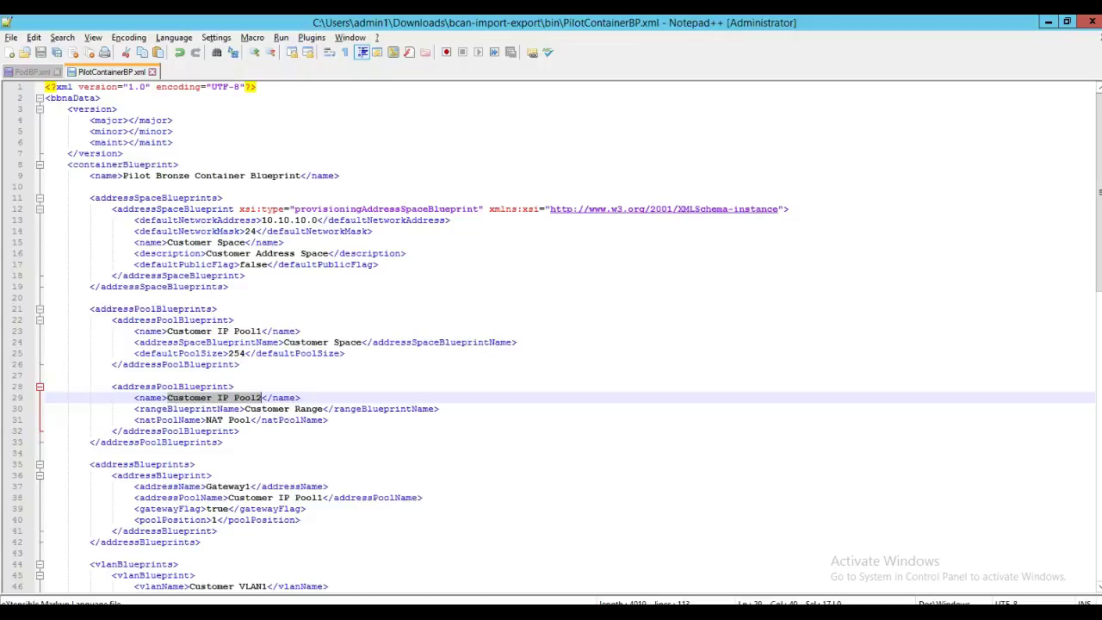
left_click(161, 419)
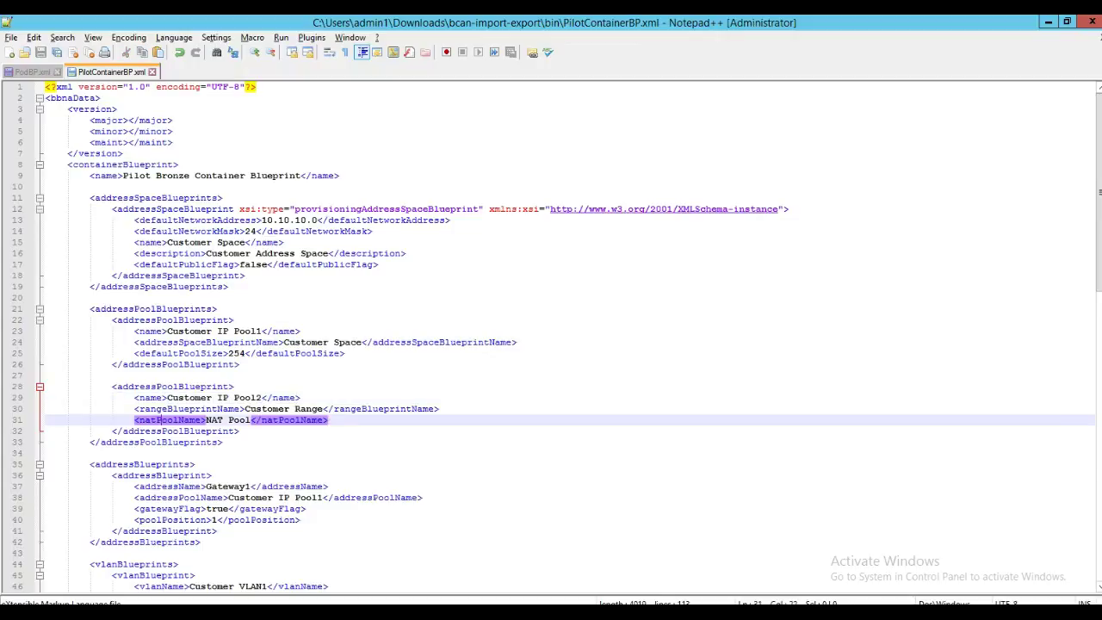
- Examine the Gateway1 address blueprint in PilotContainerBP.xml, including the address pool it references
left_click(133, 464)
scroll(550, 336, "down", 1)
left_click(133, 442)
left_click(134, 430)
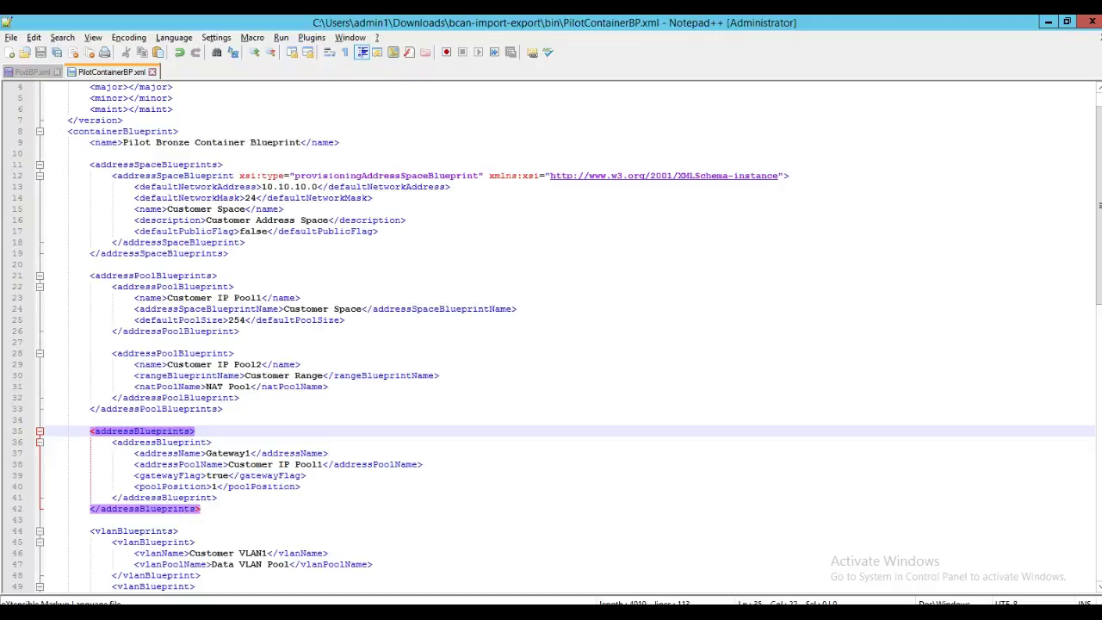
key("Down")
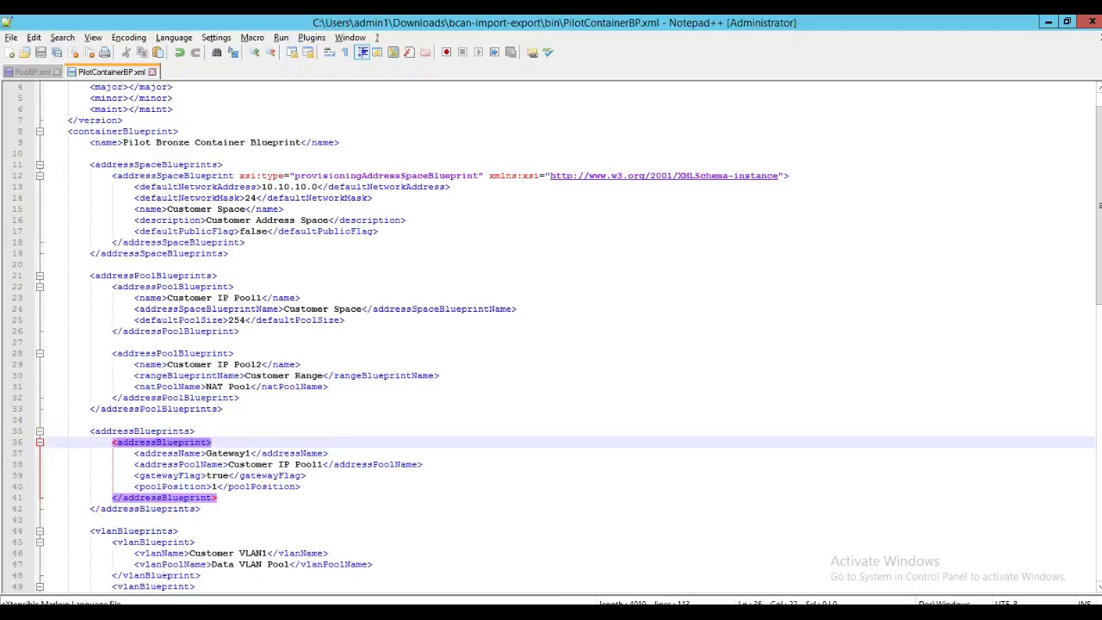
left_click_drag(228, 464, 323, 463)
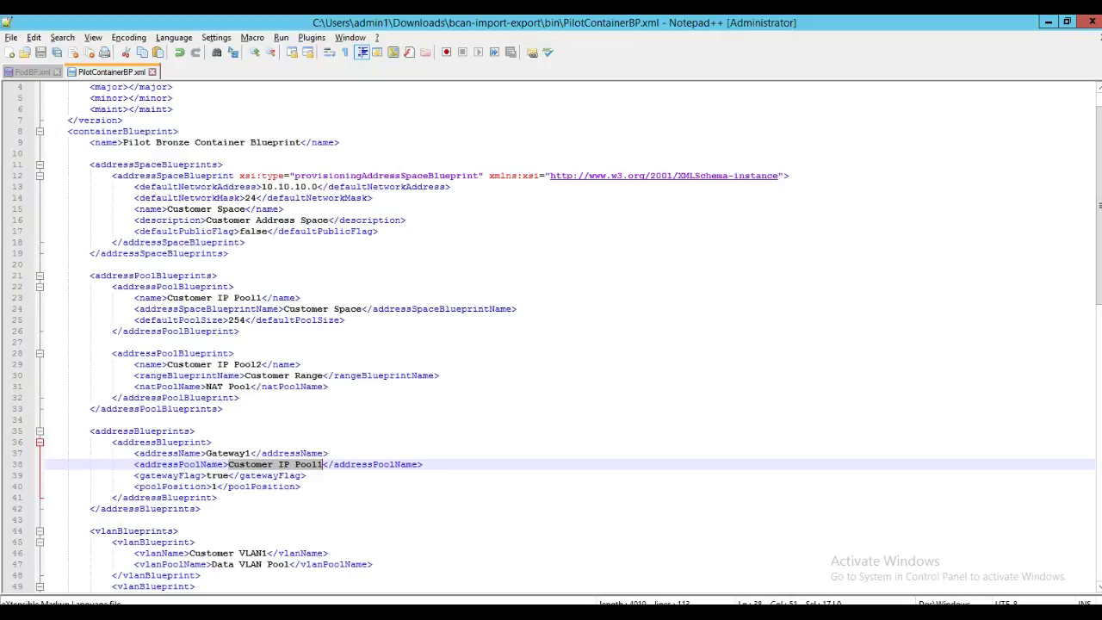
- Switch to Firefox and examine the Management IP Pool and NAT Pool addresses in SamplePod's details
key("alt+Tab")
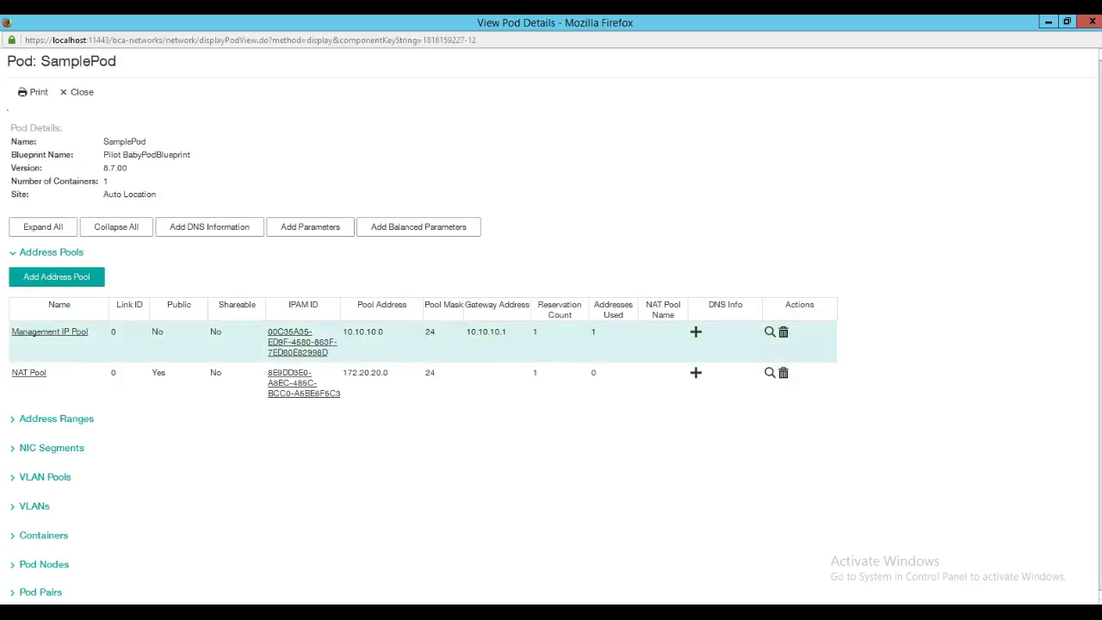
left_click_drag(342, 331, 383, 332)
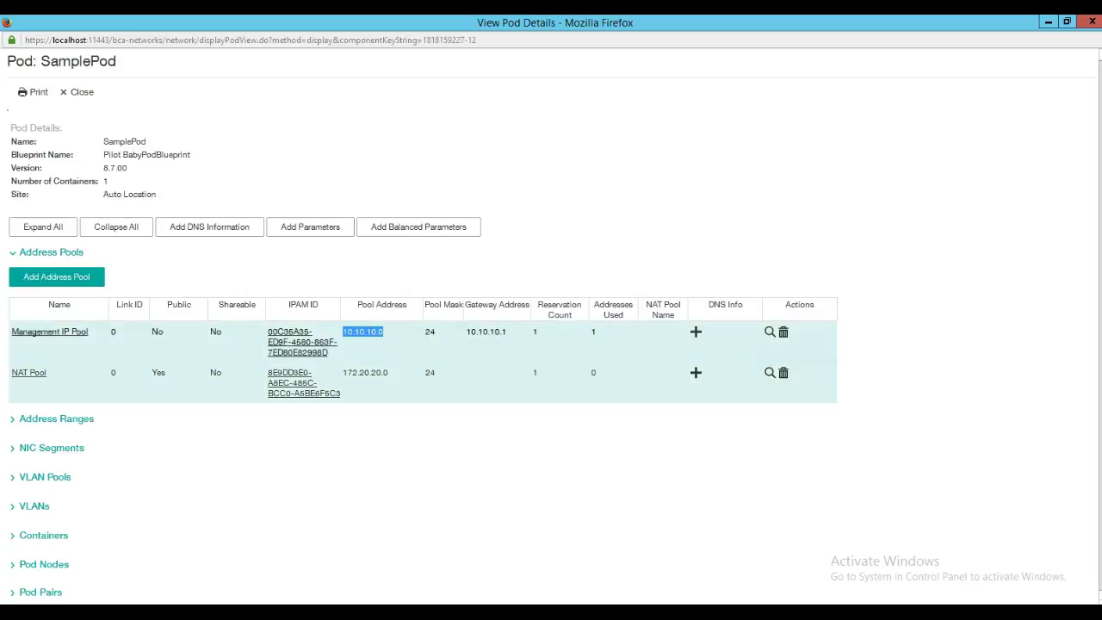
left_click_drag(343, 372, 389, 371)
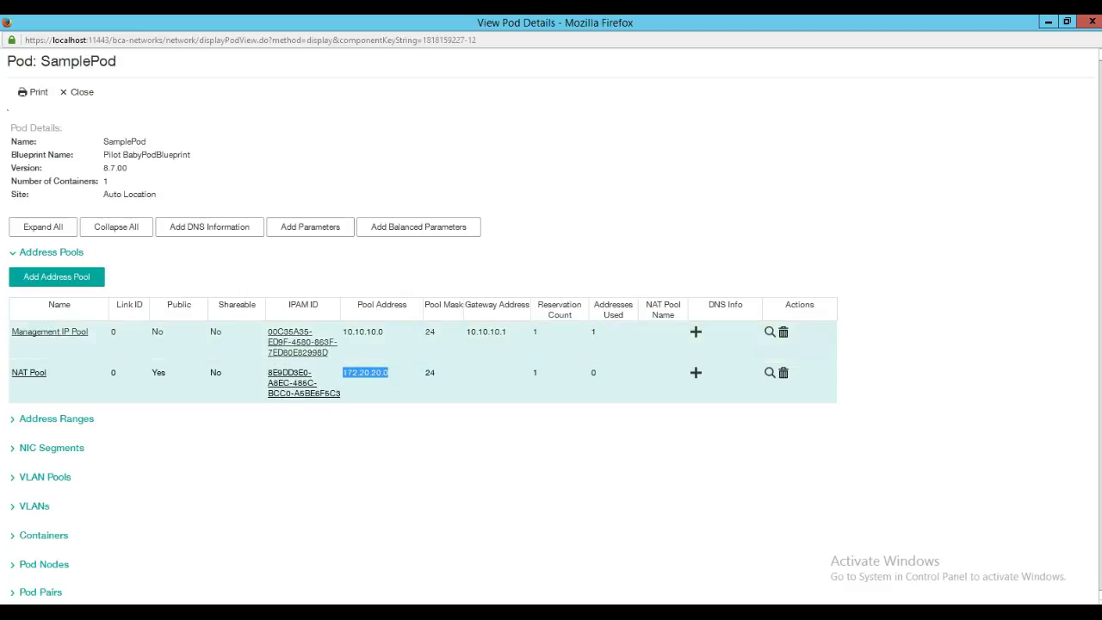
- Inspect the blank chained address pool form for the Management IP Pool, close it, and review SamplePod's address ranges
left_click(49, 331)
left_click(628, 231)
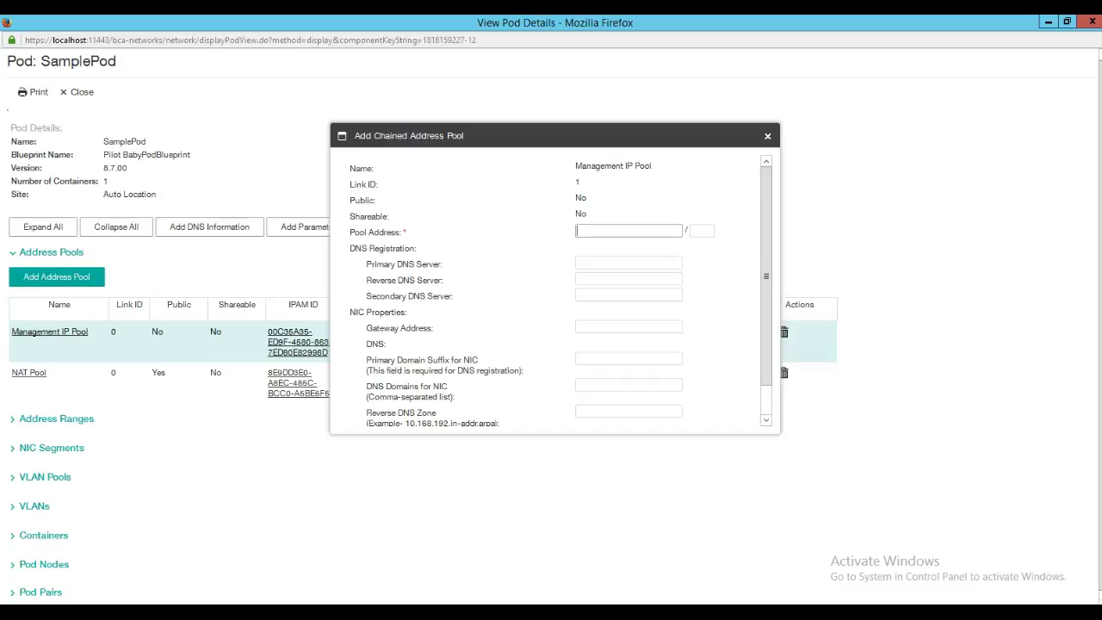
left_click(767, 136)
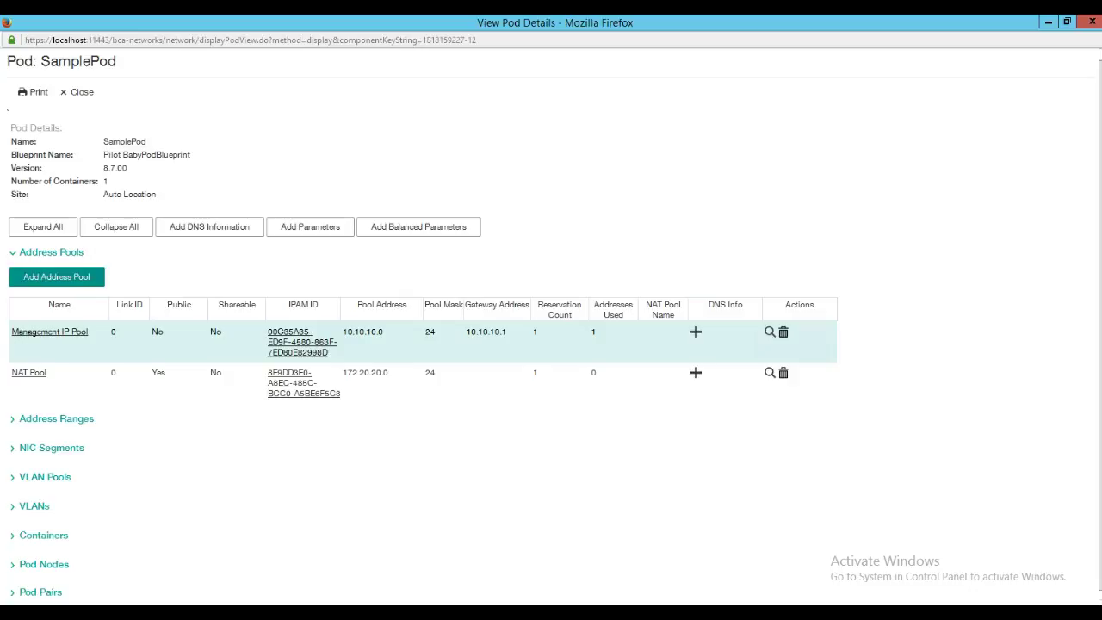
left_click(56, 277)
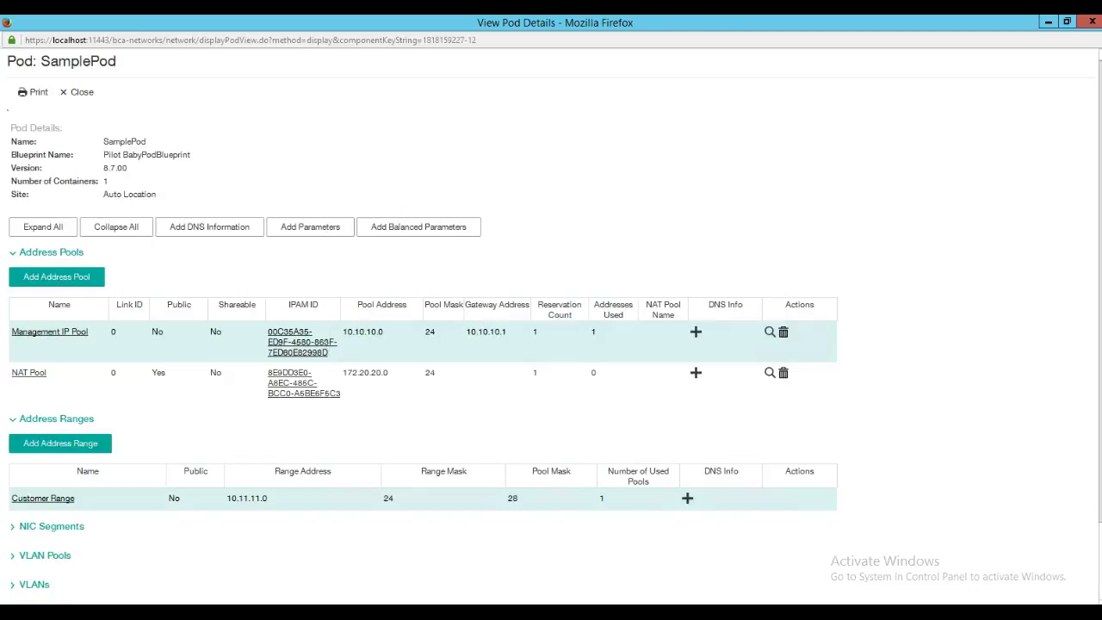
left_click(60, 442)
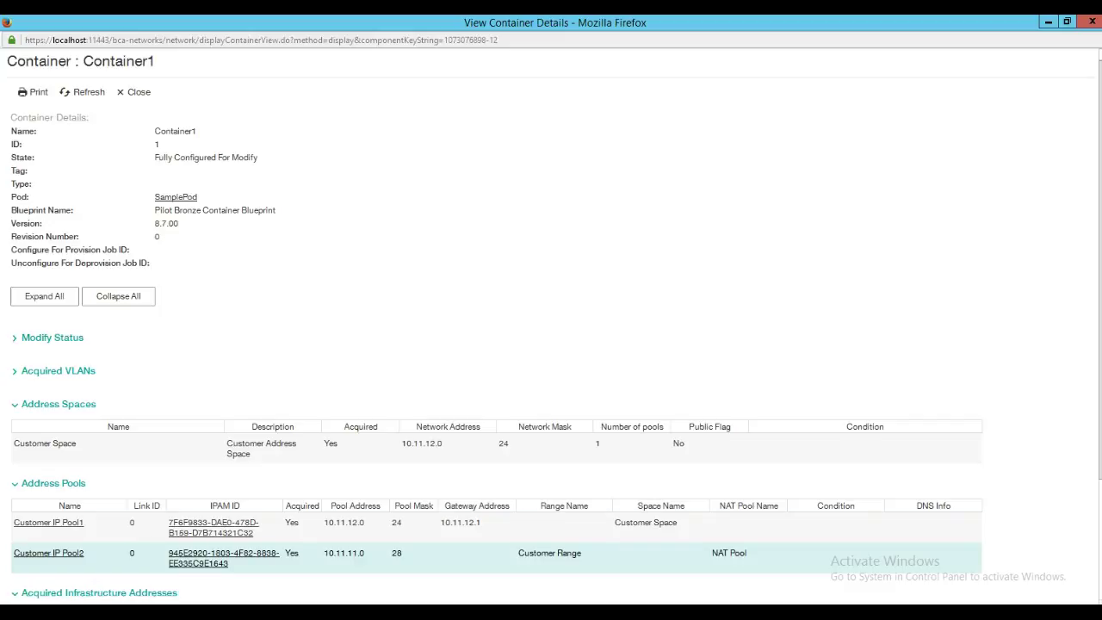
- Examine Container1's address pools, comparing Customer IP Pool1's space, address, mask and gateway with Customer IP Pool2's range
left_click(48, 527)
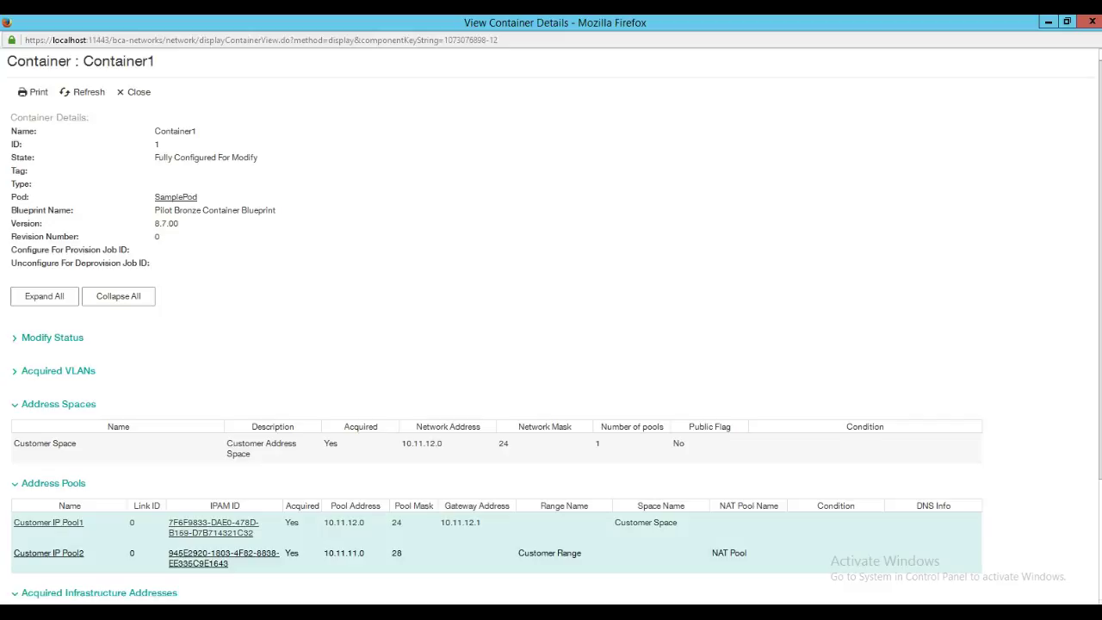
left_click_drag(677, 522, 614, 522)
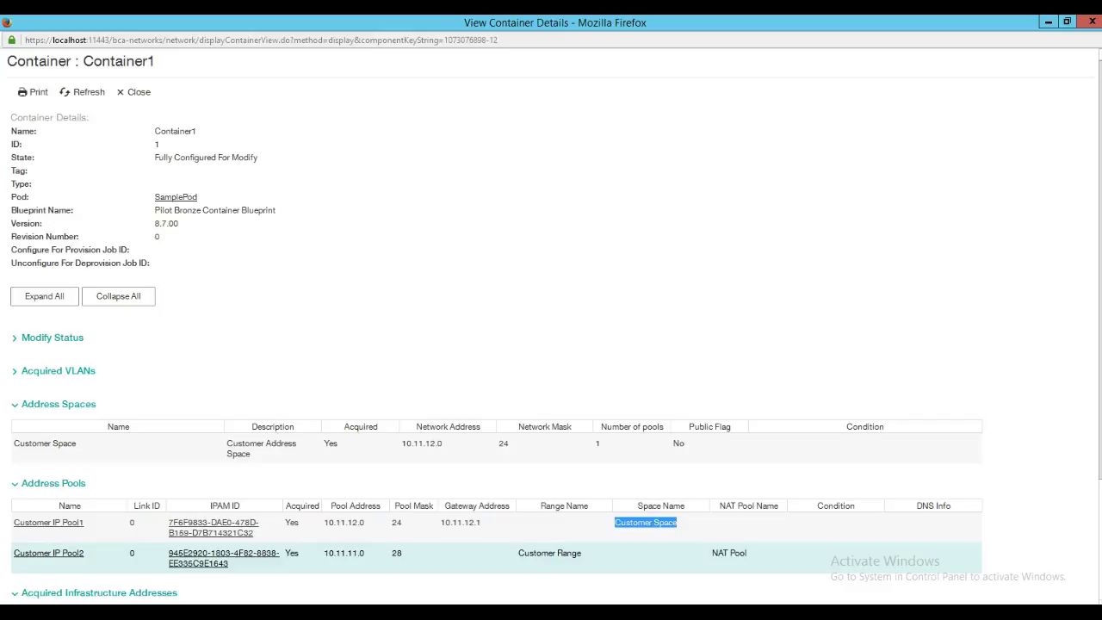
left_click_drag(582, 553, 518, 552)
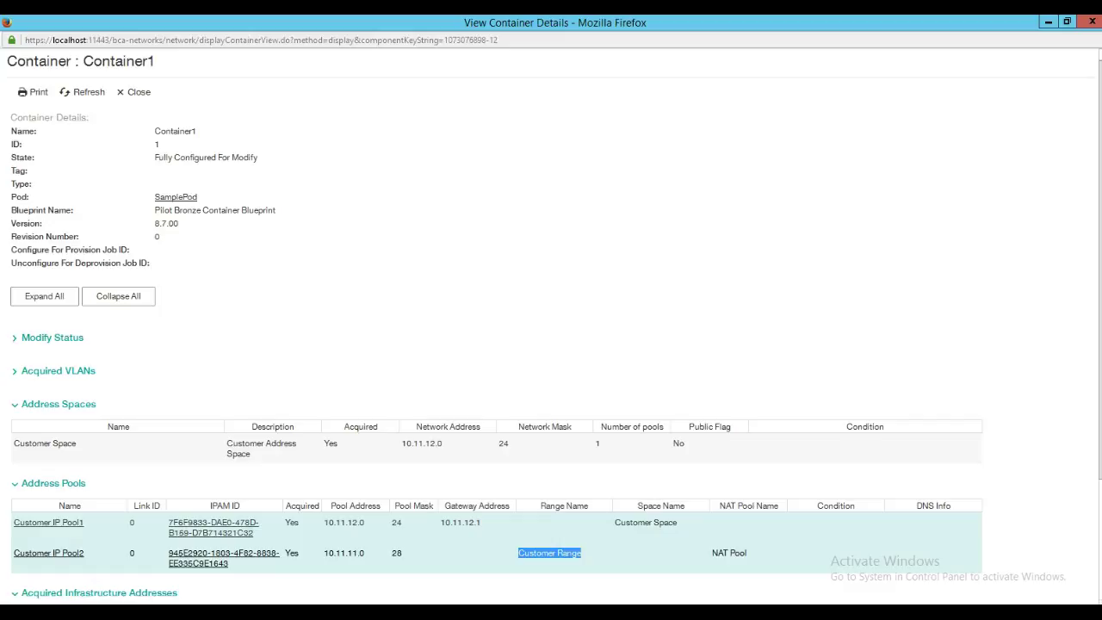
left_click_drag(328, 522, 480, 522)
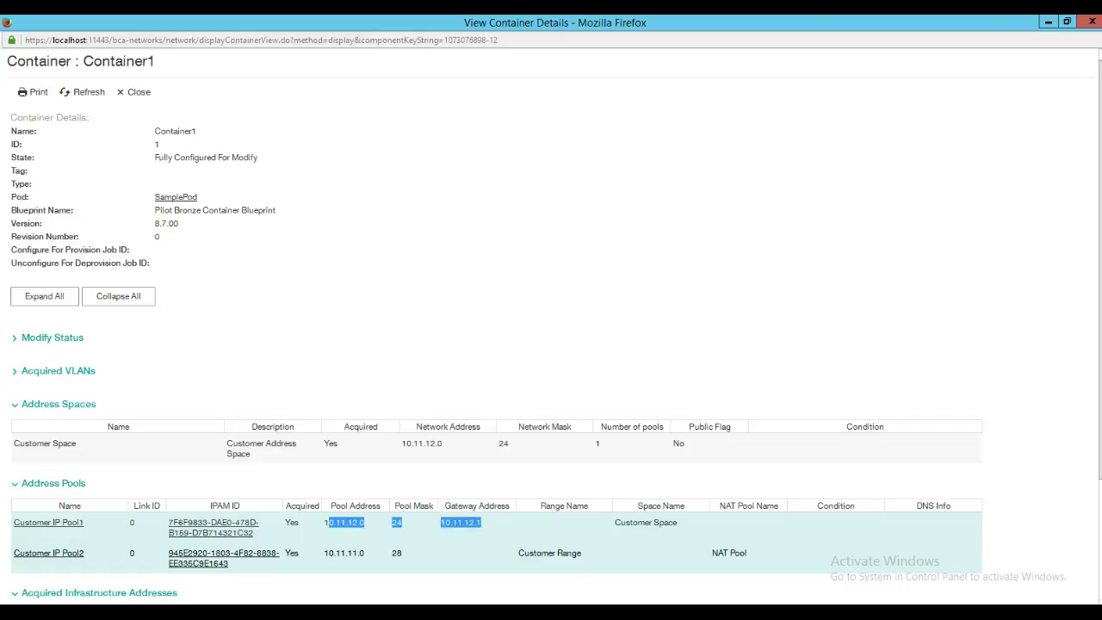
left_click(480, 522)
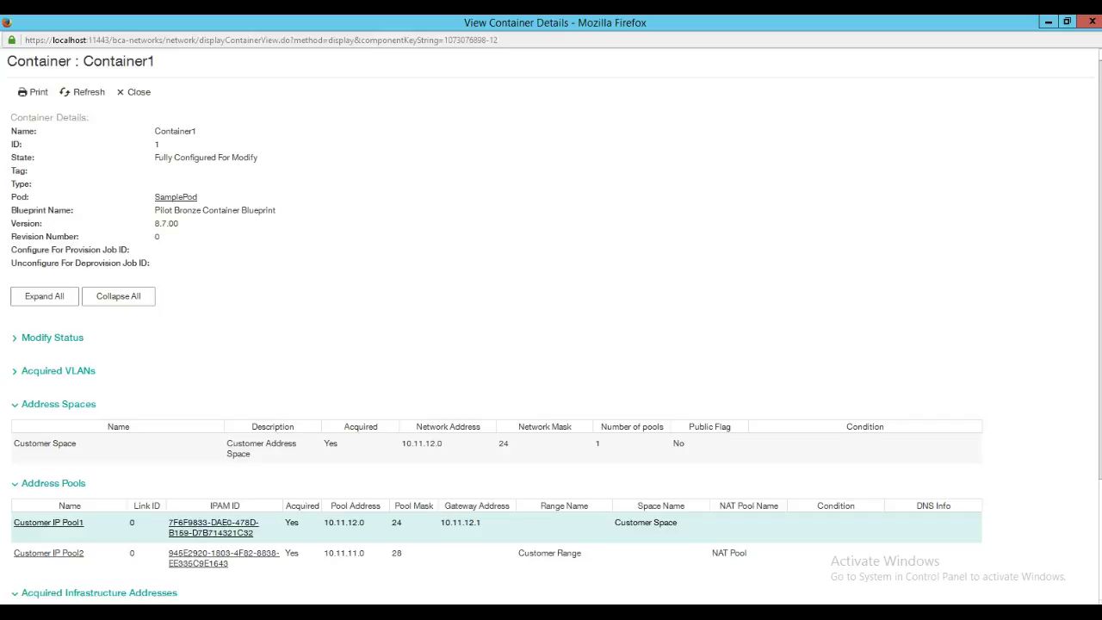
- Examine the gateway address under Container1's acquired infrastructure addresses
scroll(517, 482, "down", 3)
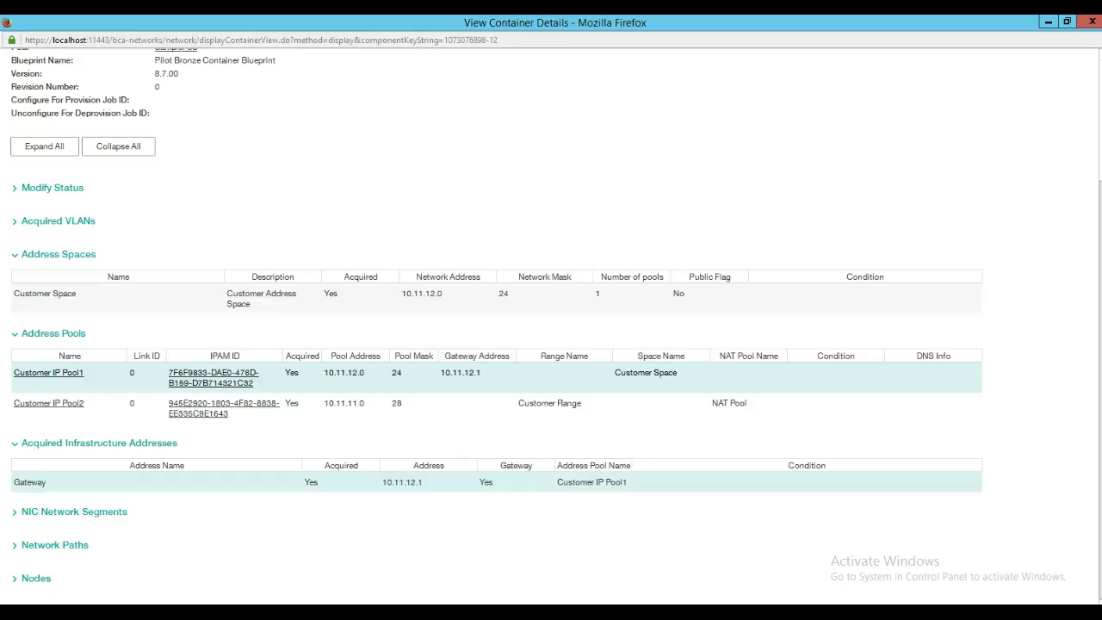
left_click_drag(382, 481, 393, 482)
left_click_drag(392, 482, 419, 482)
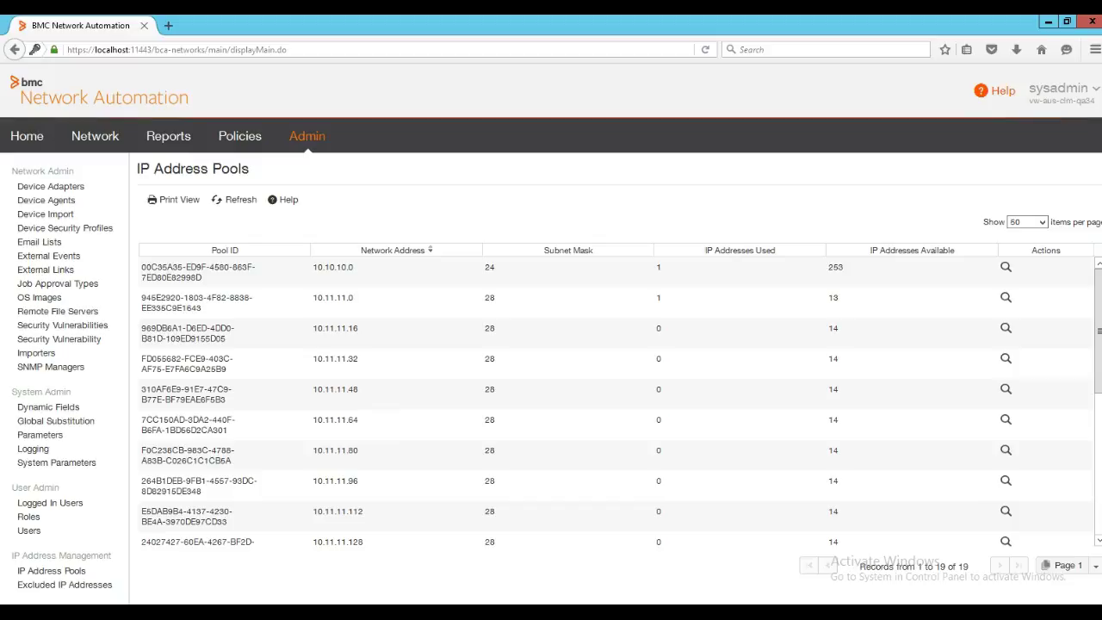
- Review the pod's and container's pools in the IP Address Pools list, checking network addresses, subnet masks and address usage
left_click(224, 272)
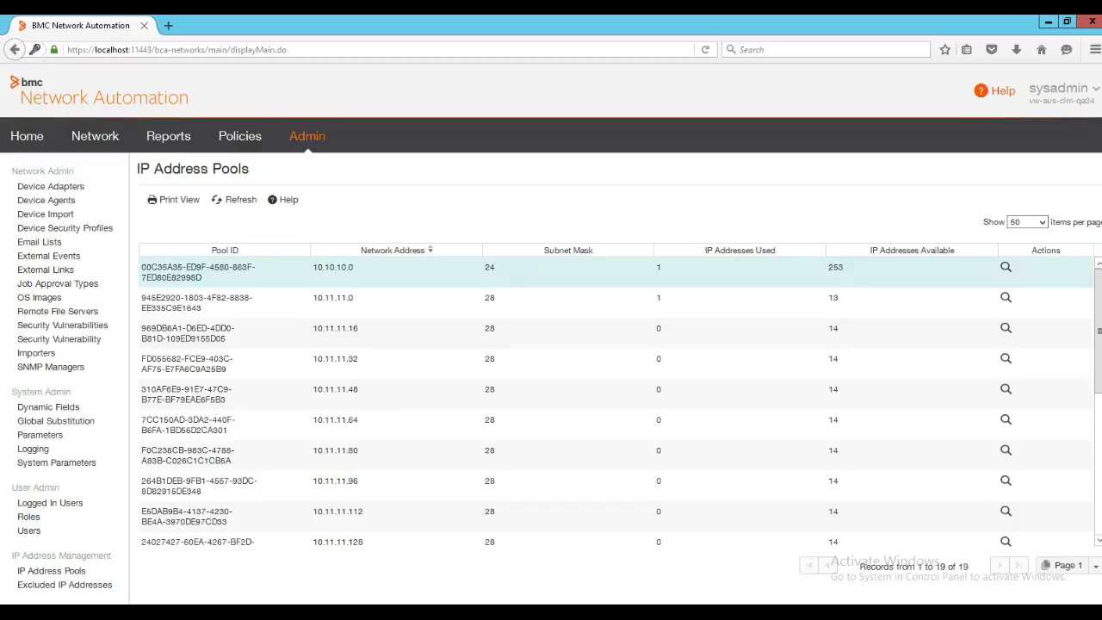
left_click_drag(313, 267, 496, 267)
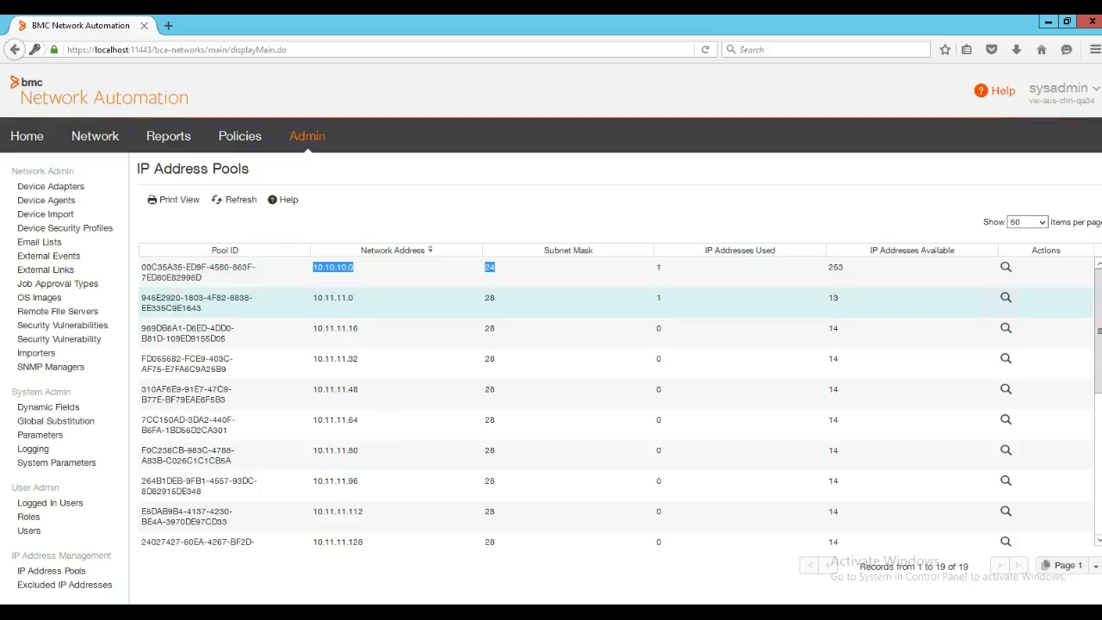
left_click(496, 298)
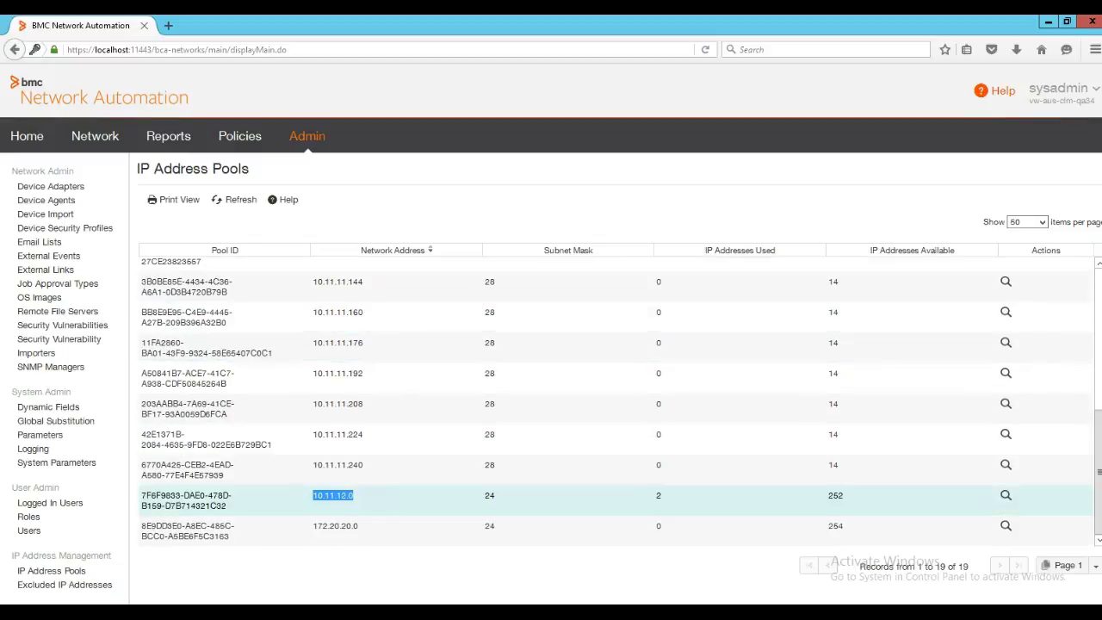
left_click(333, 495)
left_click_drag(312, 495, 661, 515)
left_click_drag(313, 525, 358, 525)
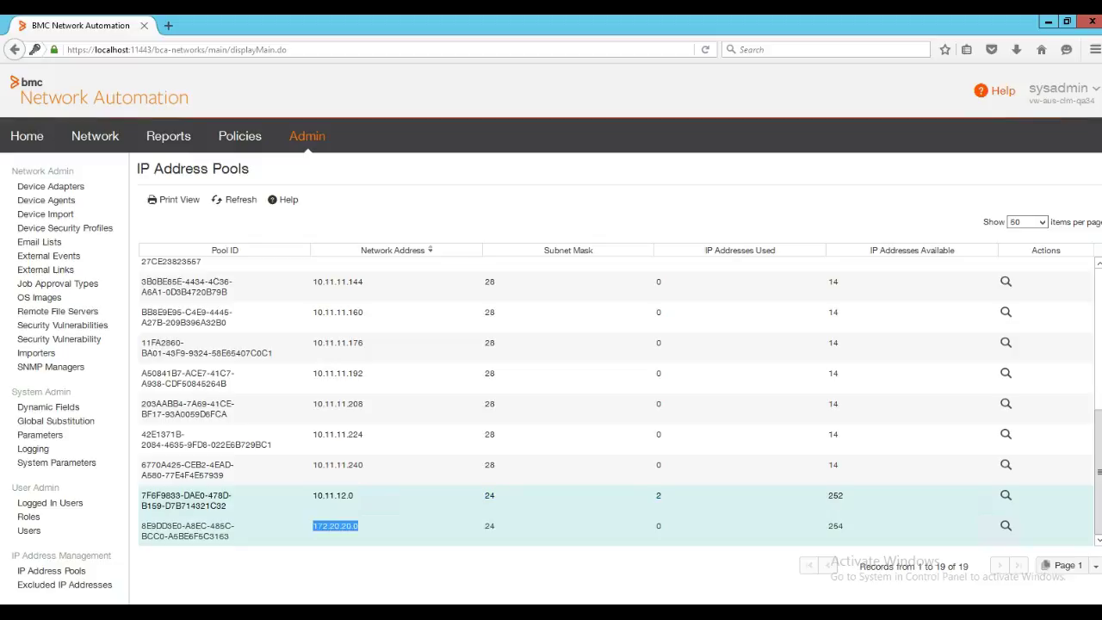